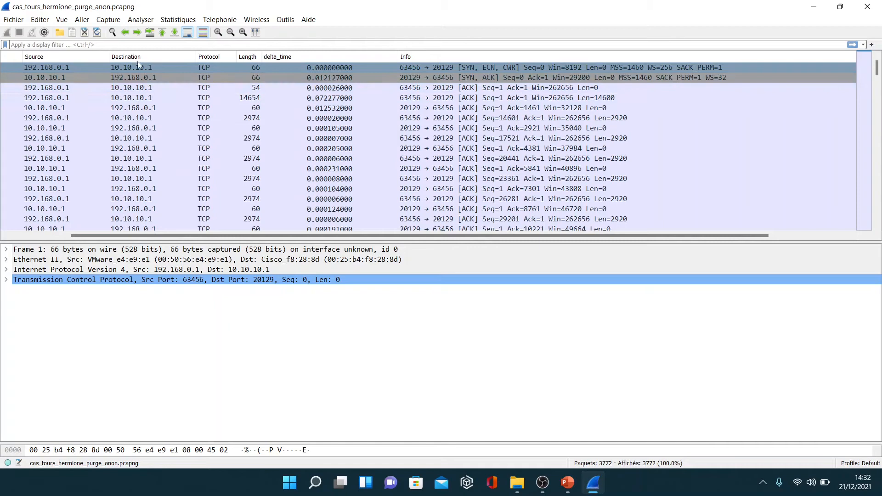
Compare the opening SYN and SYN, ACK packets of the TCP handshake, and review the capture's expert information
click(67, 76)
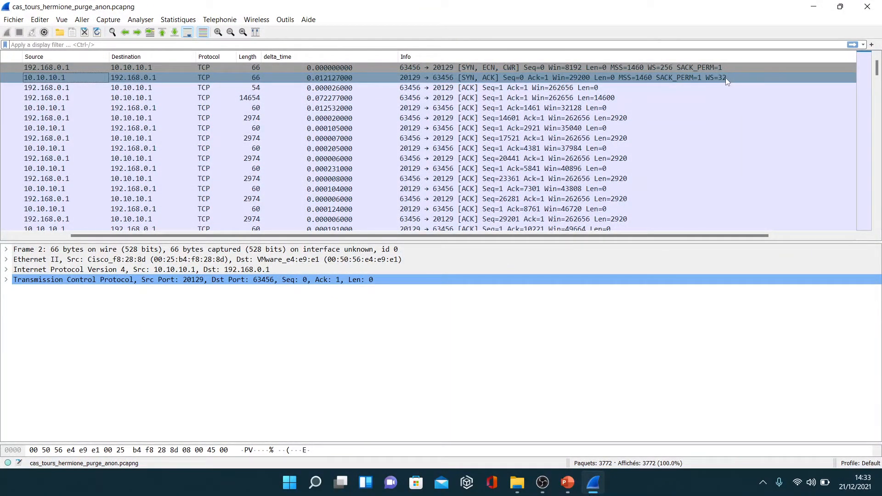
click(178, 68)
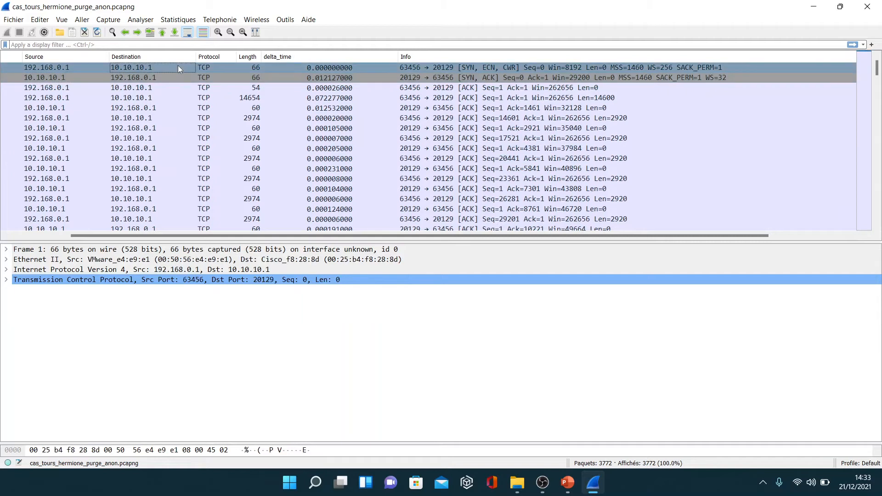
click(327, 79)
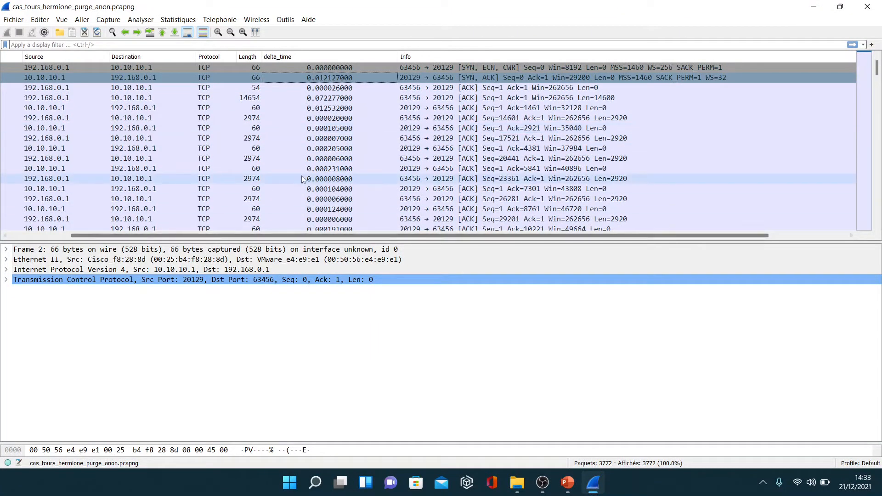
click(8, 463)
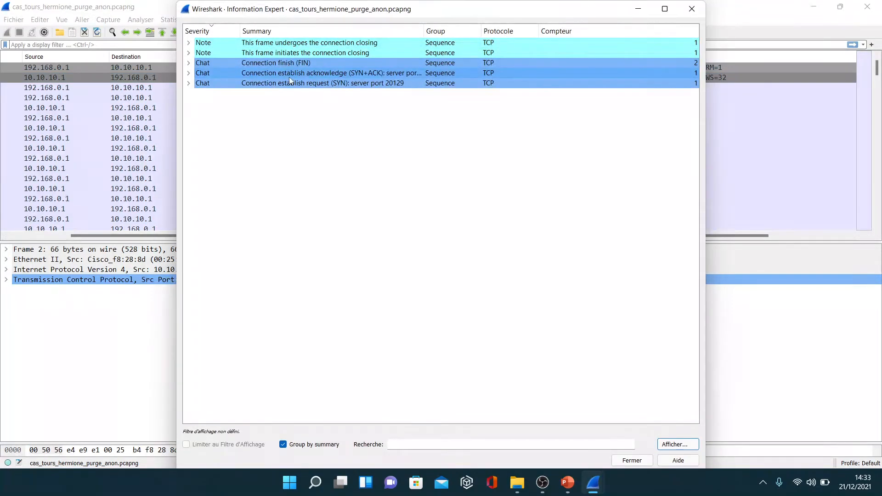
click(691, 16)
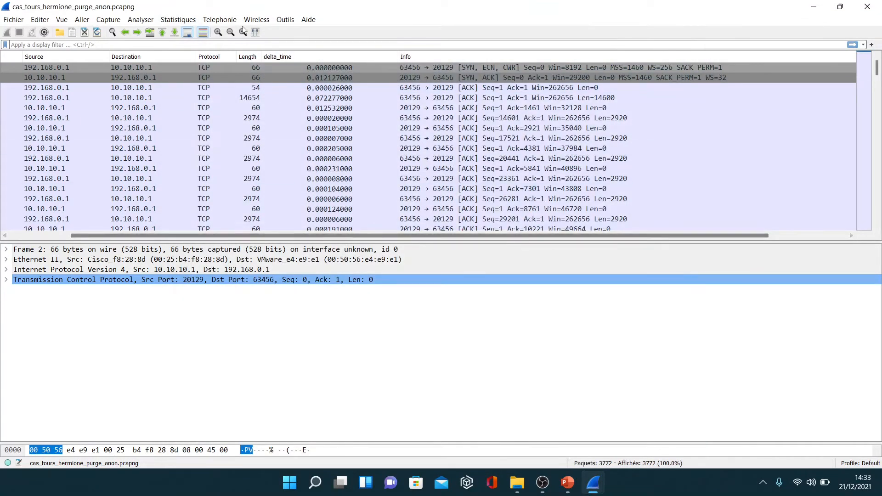
Display the TCP throughput (Débit) graph for the direction 192.168.0.1:63456 → 10.10.10.1:20129
click(186, 19)
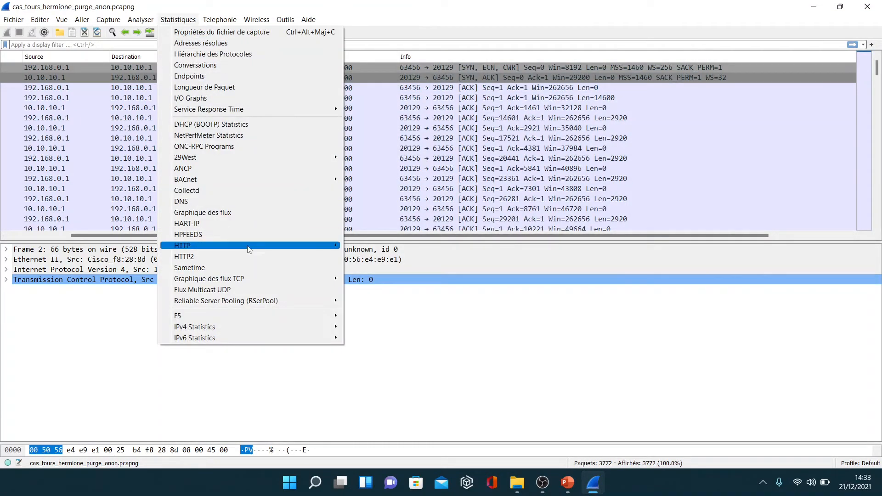
mouse_move(245, 284)
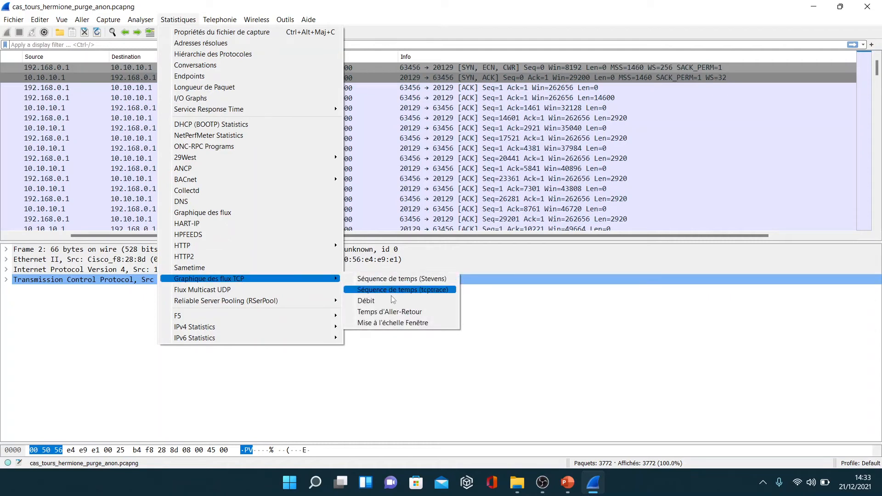
click(392, 304)
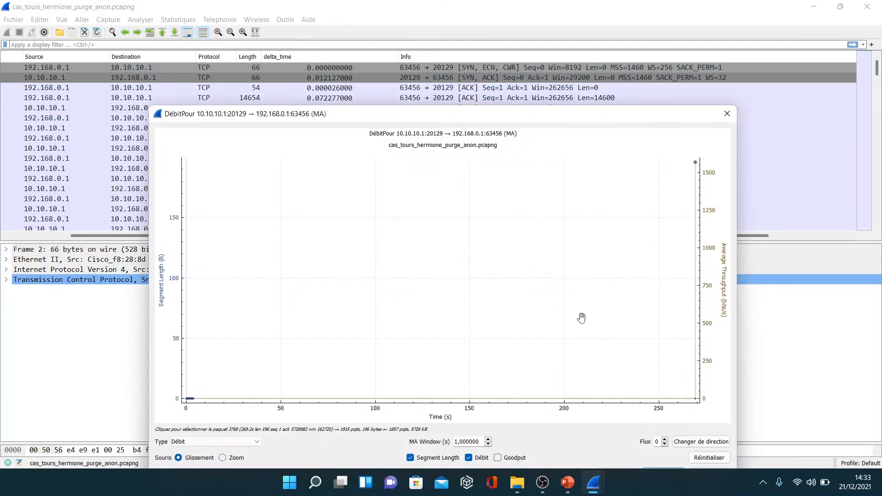
click(692, 441)
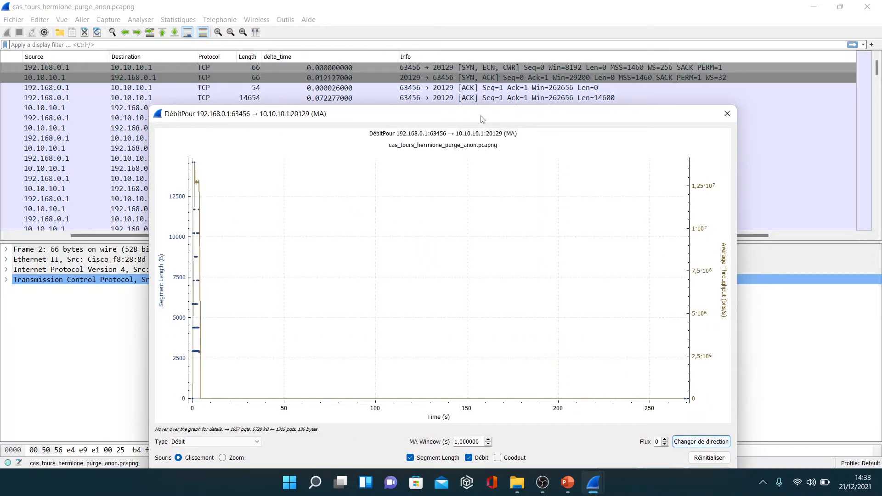
drag(482, 116, 482, 35)
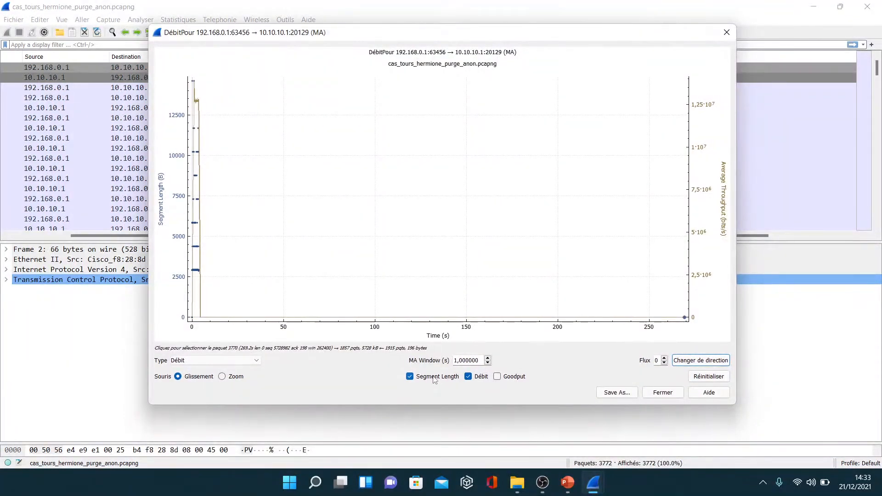
Hide the segment lengths in the throughput graph and zoom in on roughly the first 12 seconds to examine the transfer rate
click(409, 376)
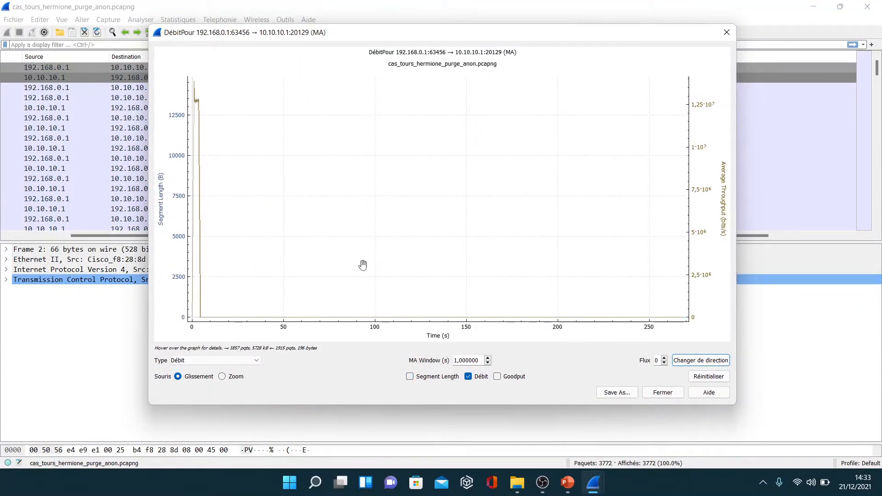
click(225, 378)
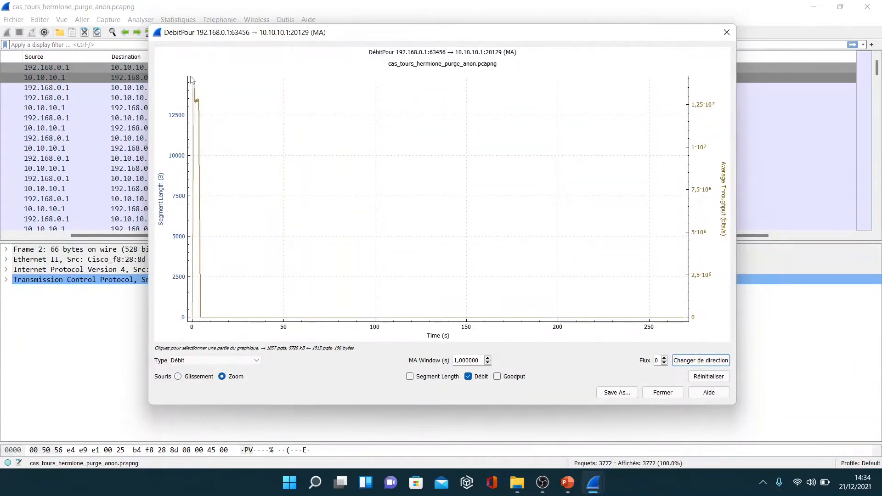
drag(214, 79, 176, 358)
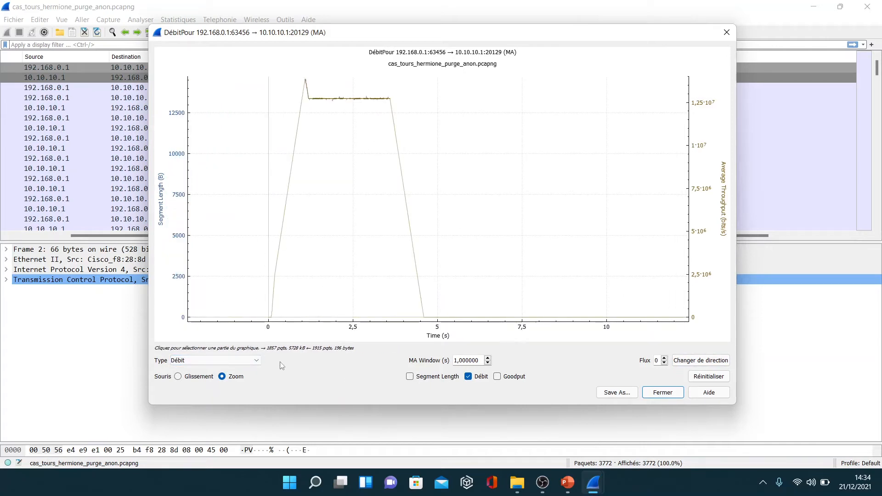
click(178, 376)
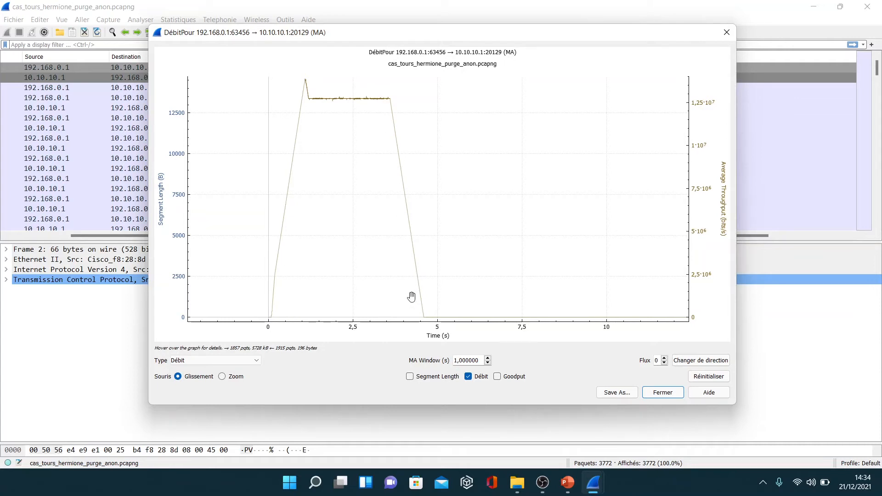
click(662, 392)
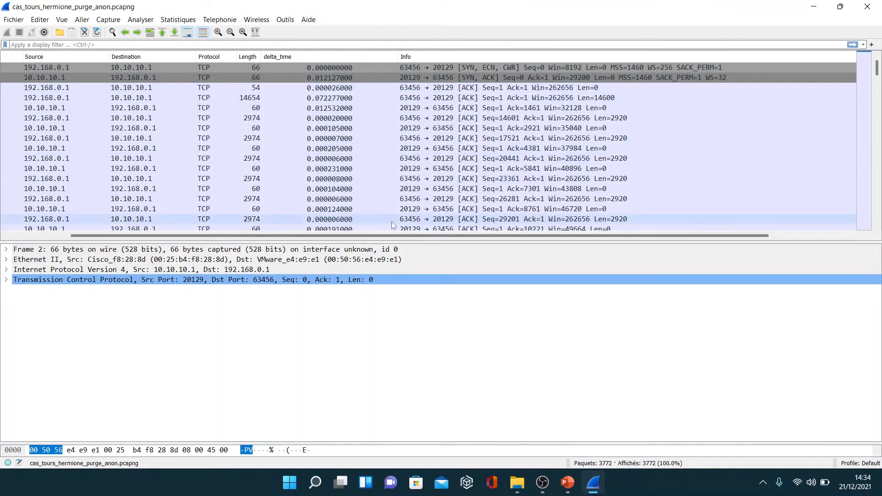
Examine the TCP conversation statistics for the bytes sent from 192.168.0.1 to 10.10.10.1
click(174, 19)
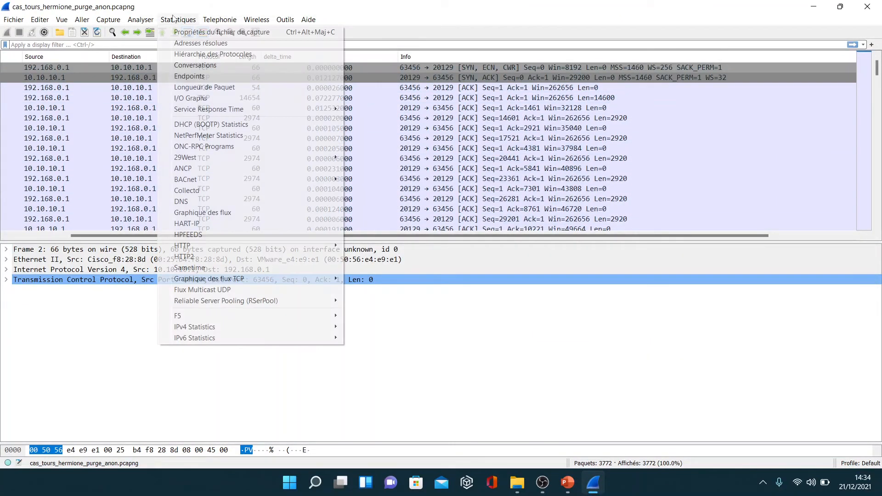
click(203, 66)
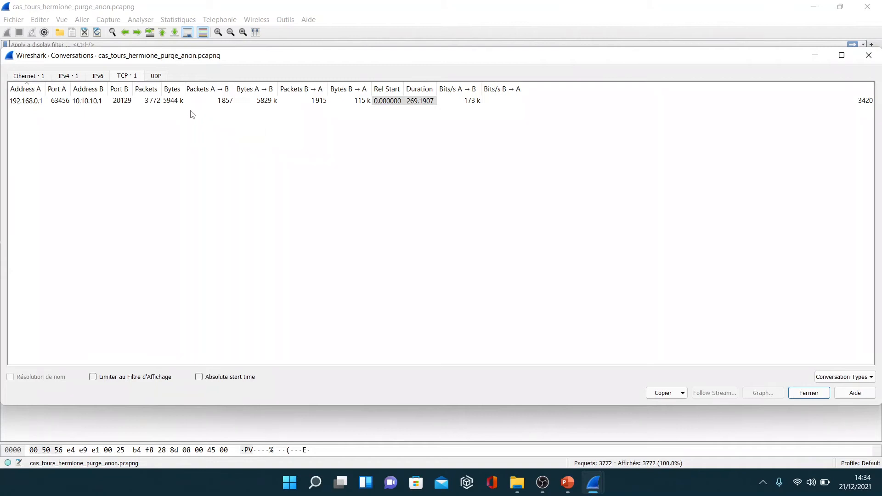
click(261, 103)
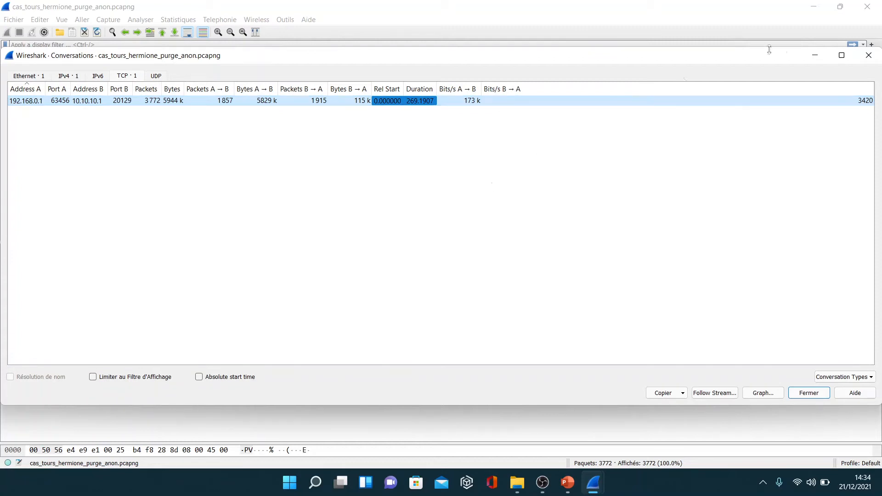
click(868, 56)
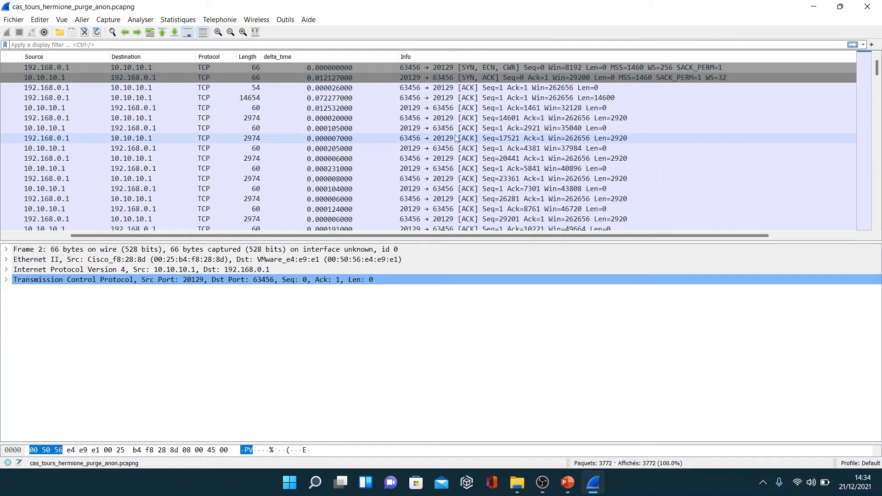
Display the TCP window scaling graph for 192.168.0.1:63456 → 10.10.10.1:20129, showing only the receive window without Bytes Out
click(352, 68)
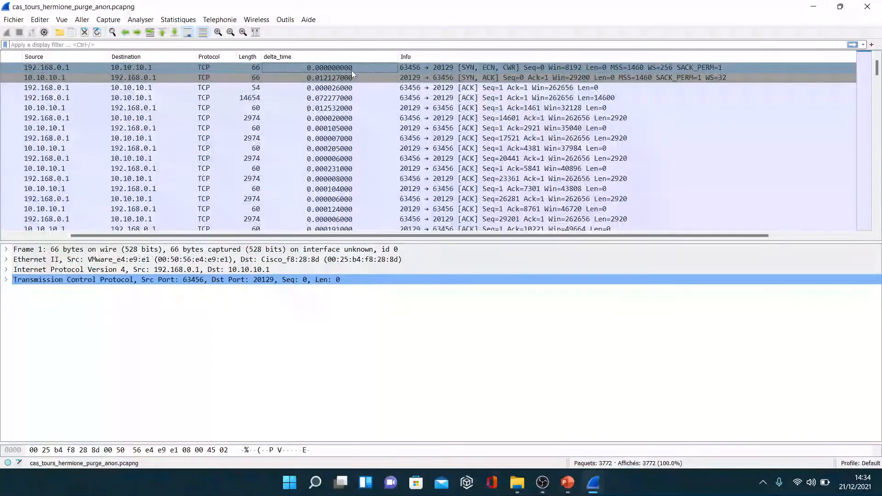
click(194, 19)
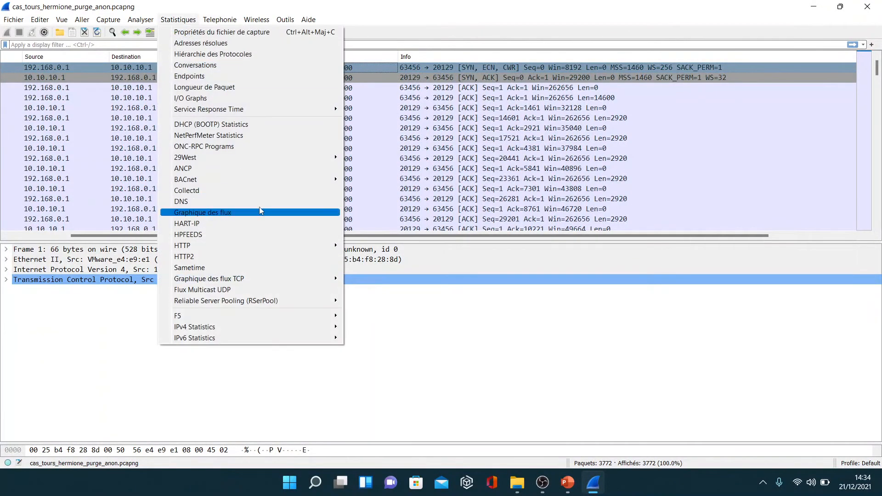
mouse_move(306, 284)
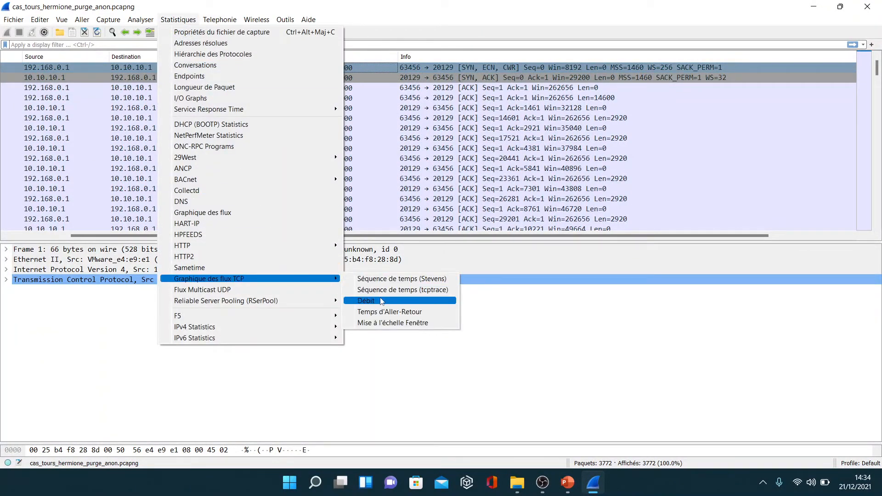
click(379, 323)
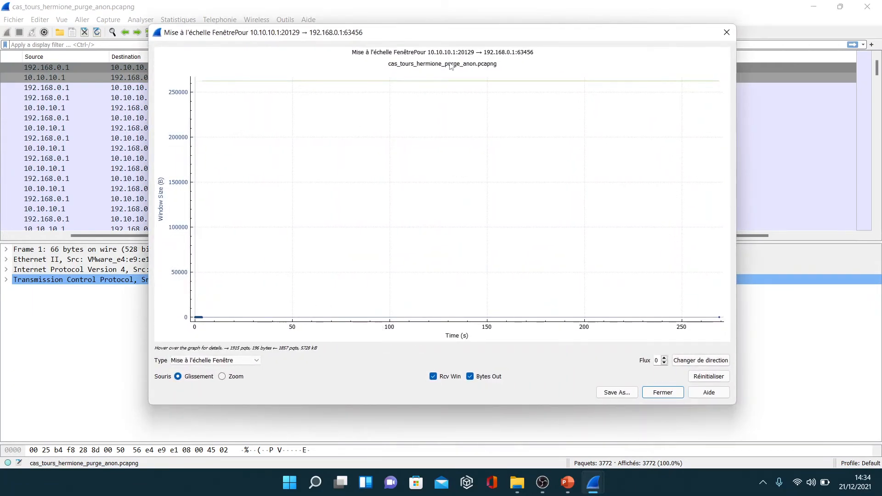
click(700, 363)
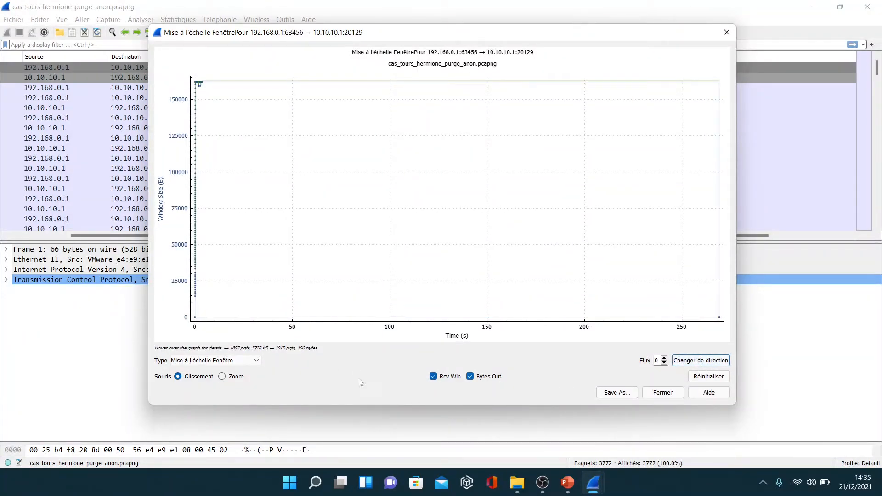
click(496, 380)
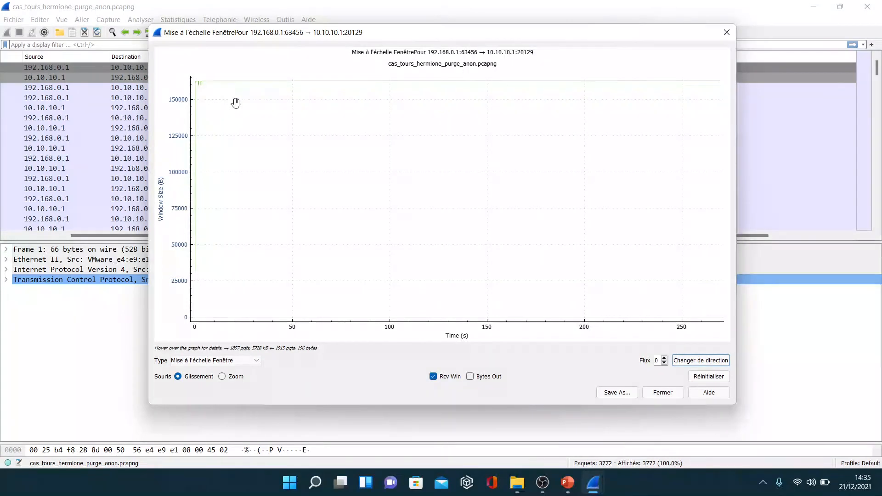
click(661, 393)
Change the graph type to Temps / Séquence (Stevens) and jump to the packet at the curve's final point
click(252, 361)
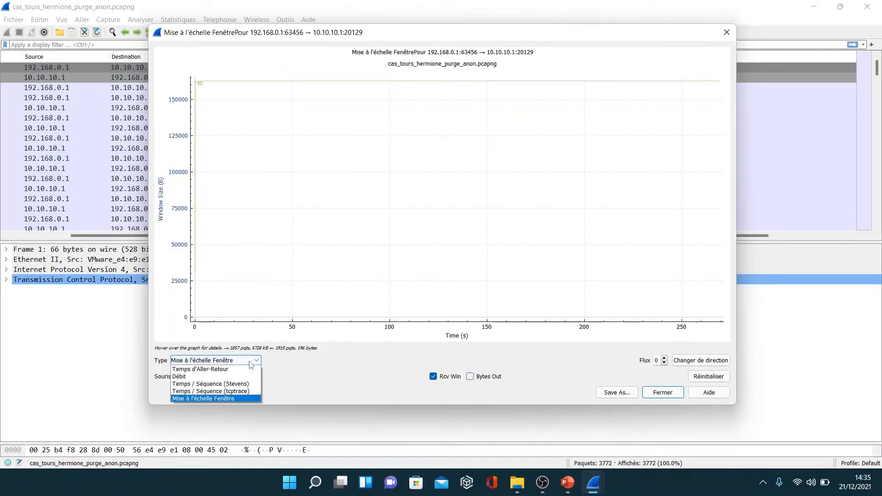
click(229, 384)
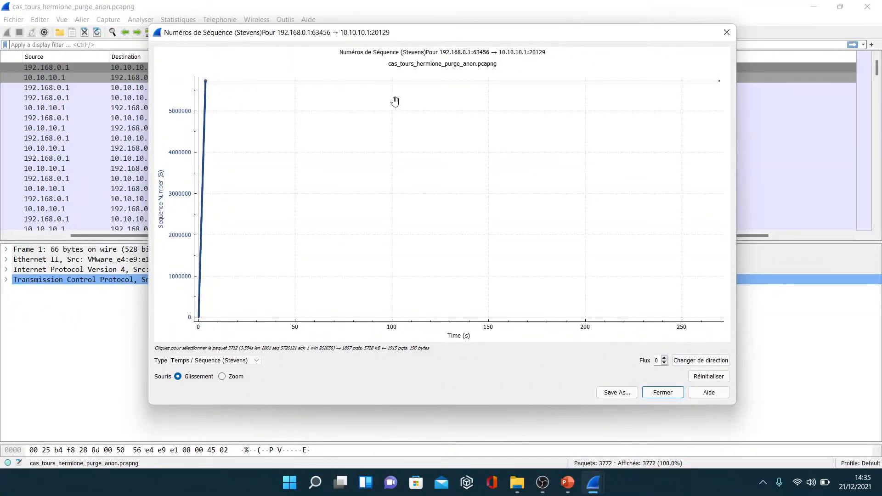
right_click(719, 81)
right_click(720, 83)
click(720, 83)
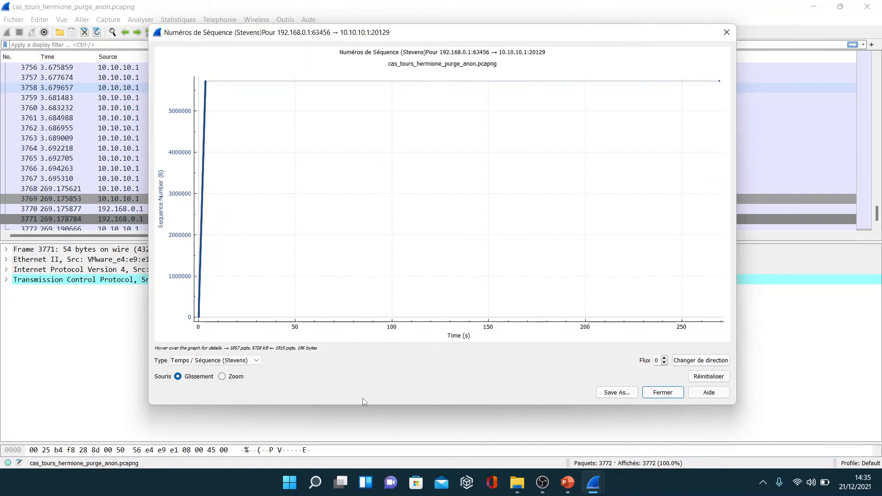
Reverse the sequence graph's direction to 10.10.10.1:20129 → 192.168.0.1:63456 and jump to packet 3768 from its late data point
click(700, 362)
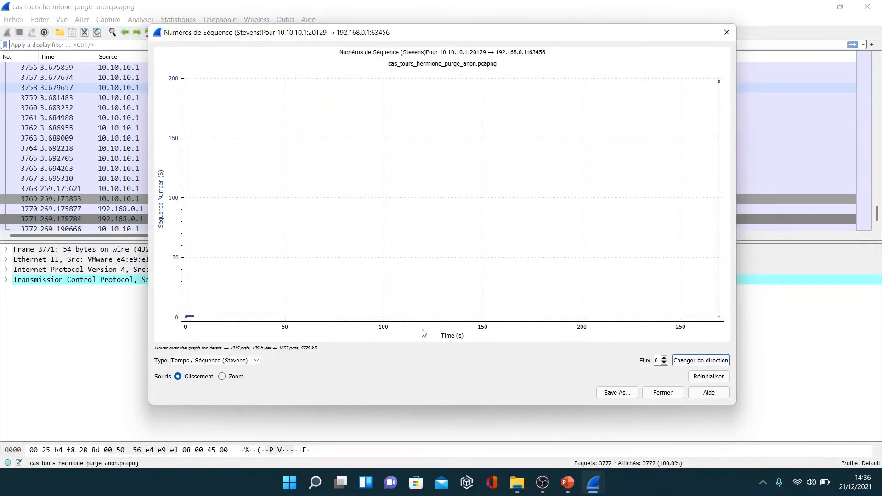
click(718, 318)
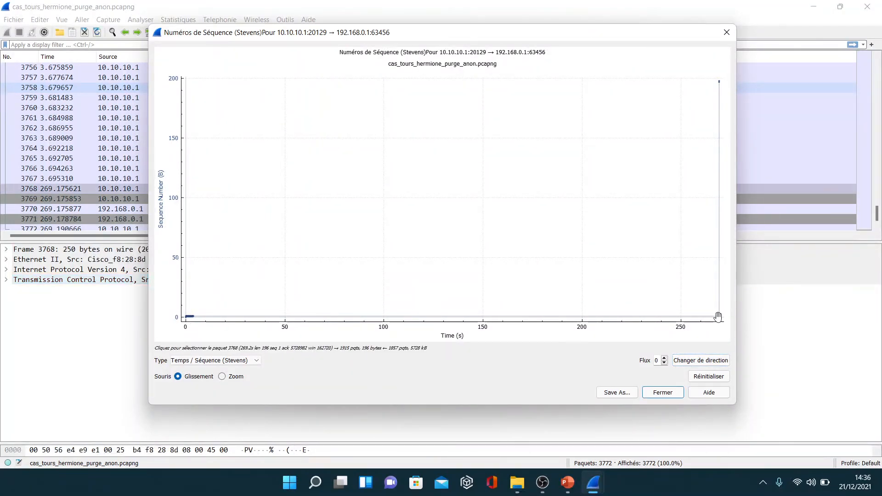
click(663, 392)
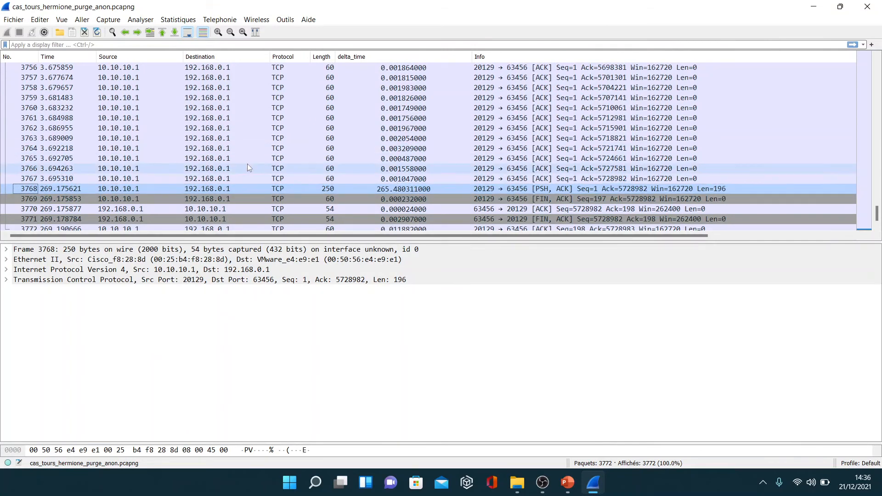
Compare the times and delta_time values of packets 3767 and 3768, and examine the connection closing at the capture's end
click(138, 180)
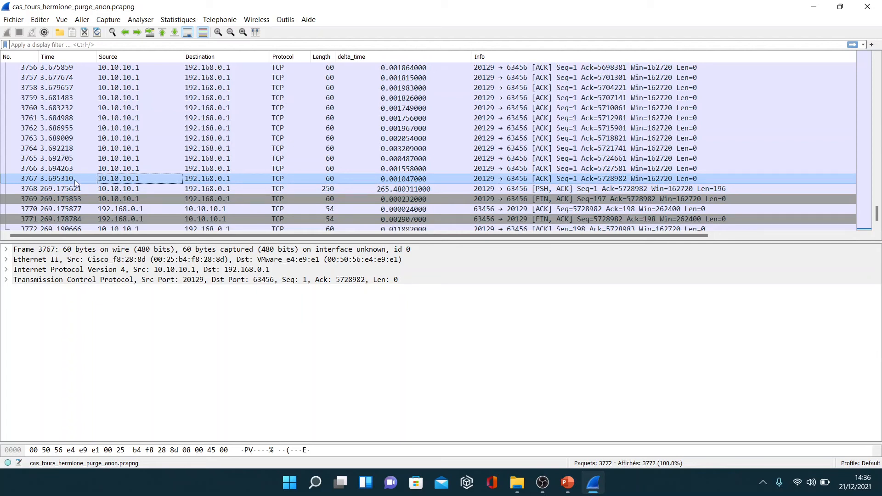
click(385, 189)
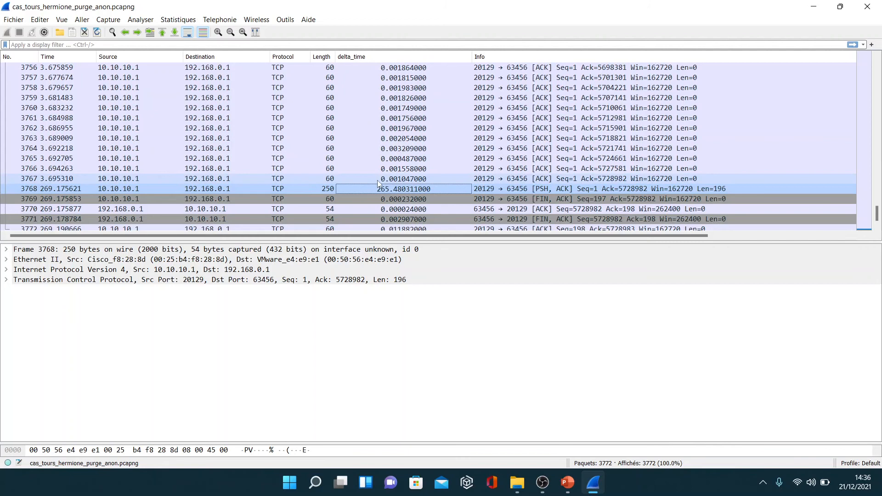
click(390, 180)
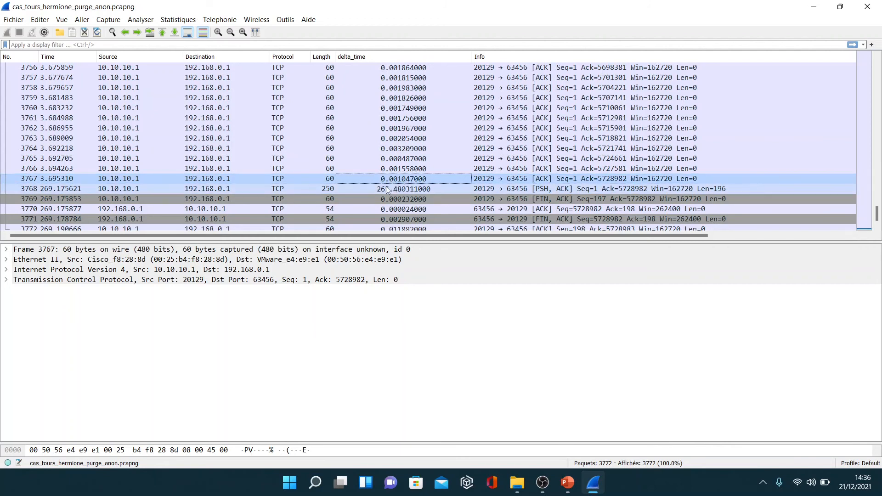
click(377, 189)
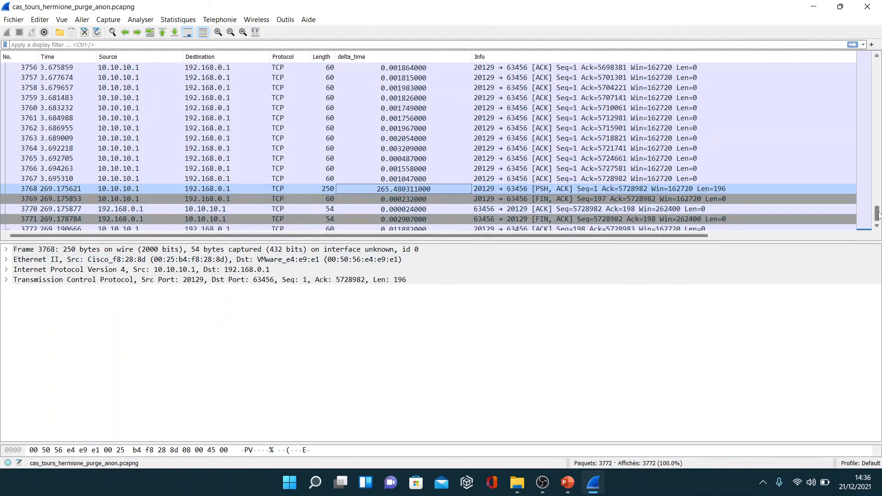
mouse_move(878, 215)
mouse_down()
mouse_move(875, 64)
mouse_move(875, 216)
mouse_up()
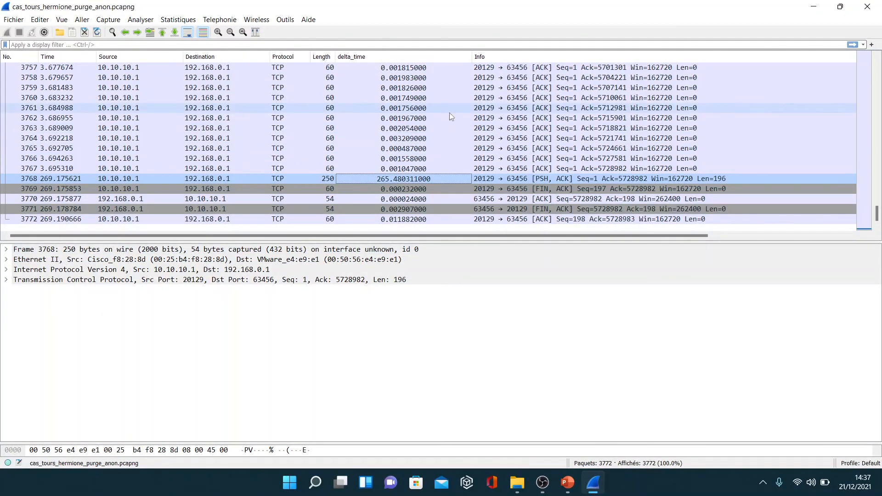